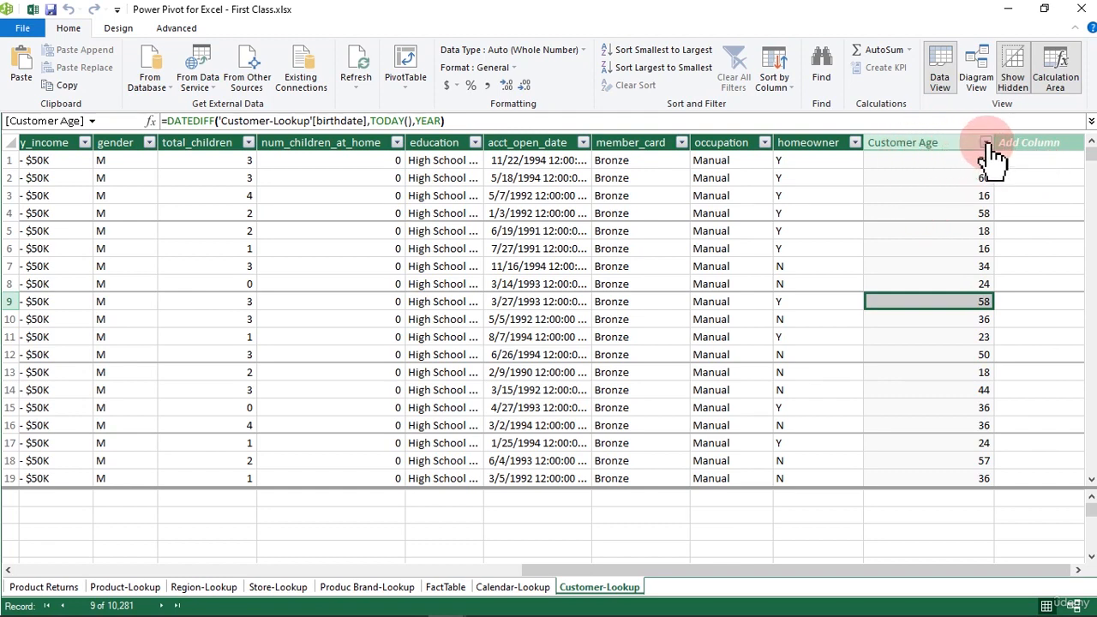
# - Review the full range of ages in the Customer Age column's filter list, leaving the filter unchanged
pyautogui.click(986, 143)
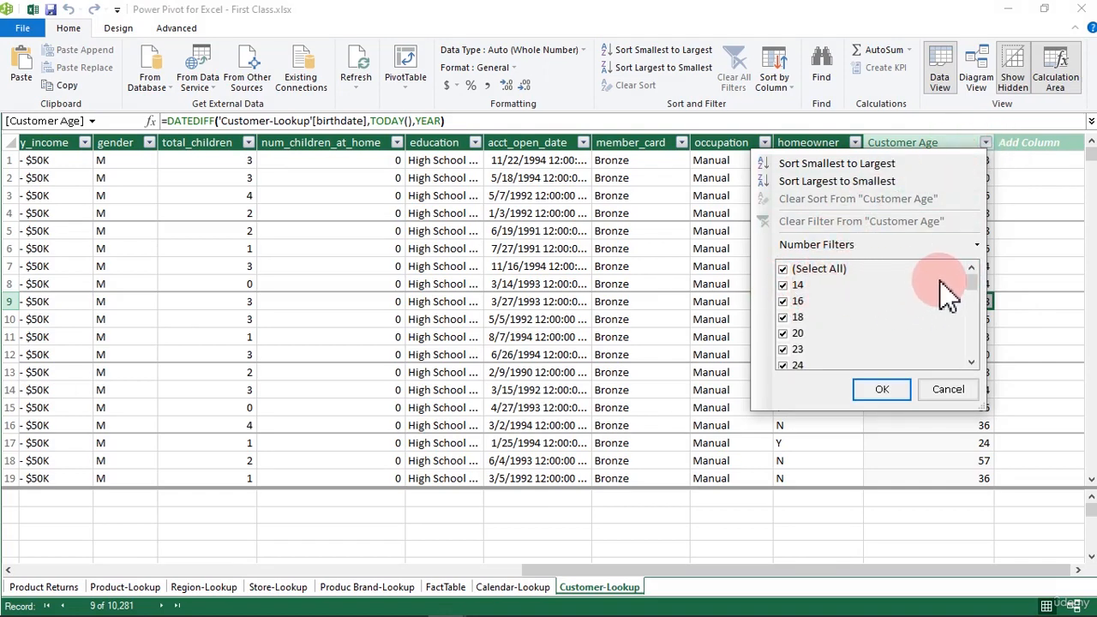
pyautogui.moveTo(973, 286); pyautogui.dragTo(806, 359)
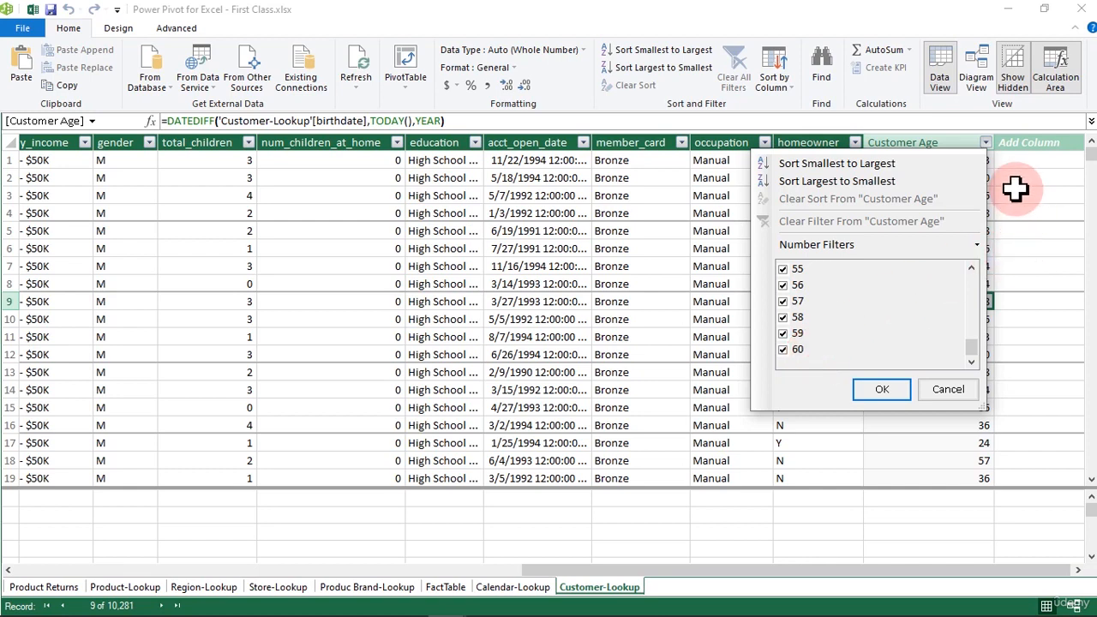
pyautogui.click(1023, 162)
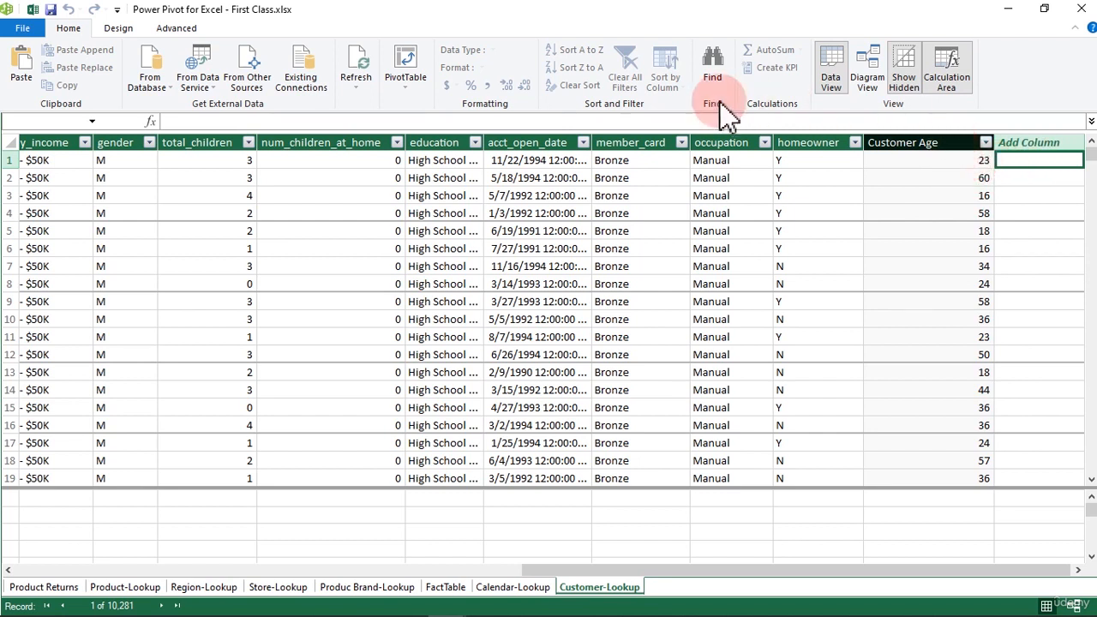
# - Start a new column formula in an expanded formula bar with an IF testing 'Customer-Lookup'[Customer Age]<=30
pyautogui.click(288, 121)
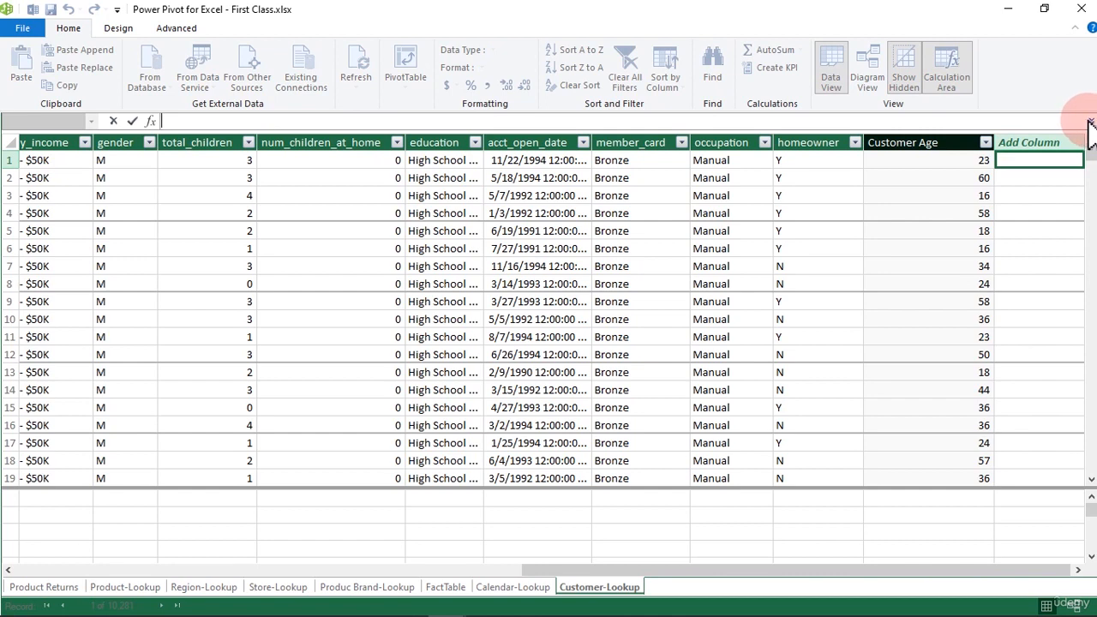
pyautogui.click(1091, 124)
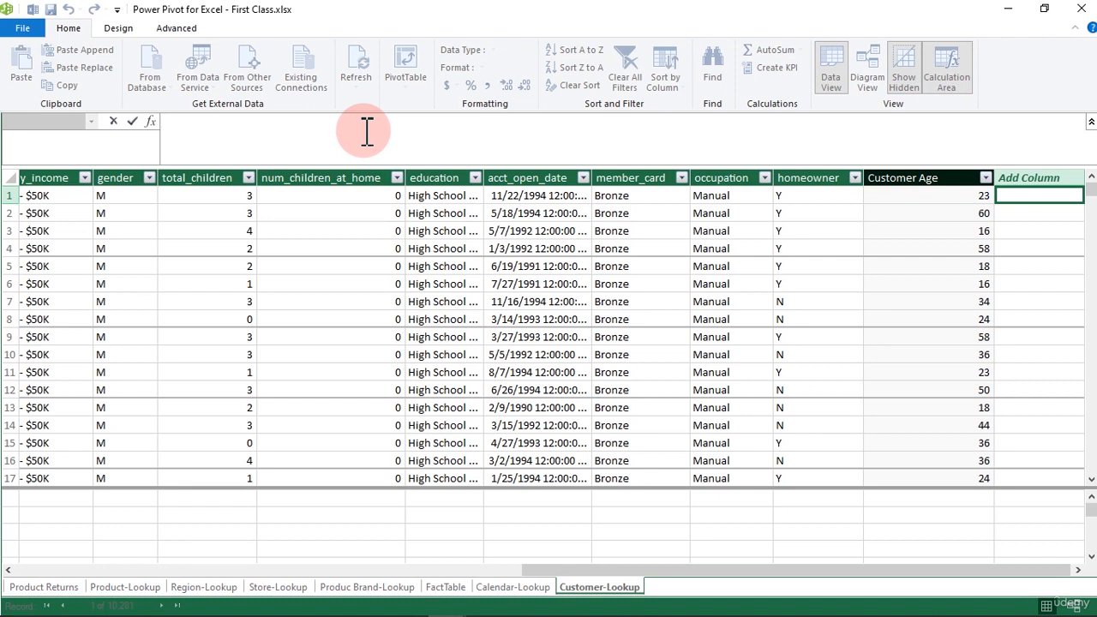
pyautogui.write('=IF(')
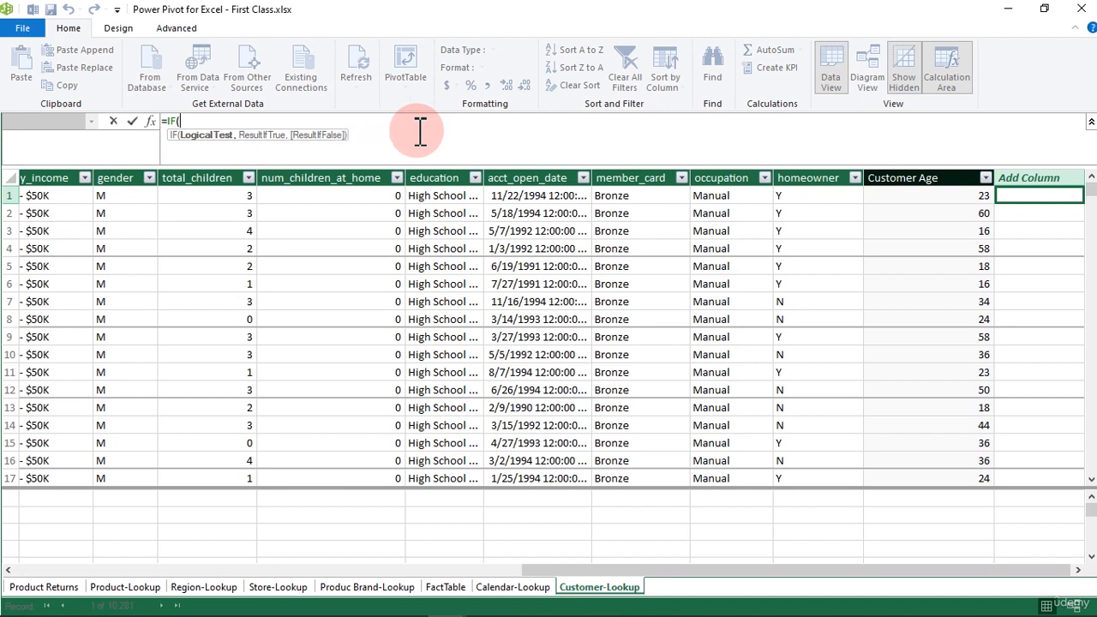
pyautogui.click(909, 177)
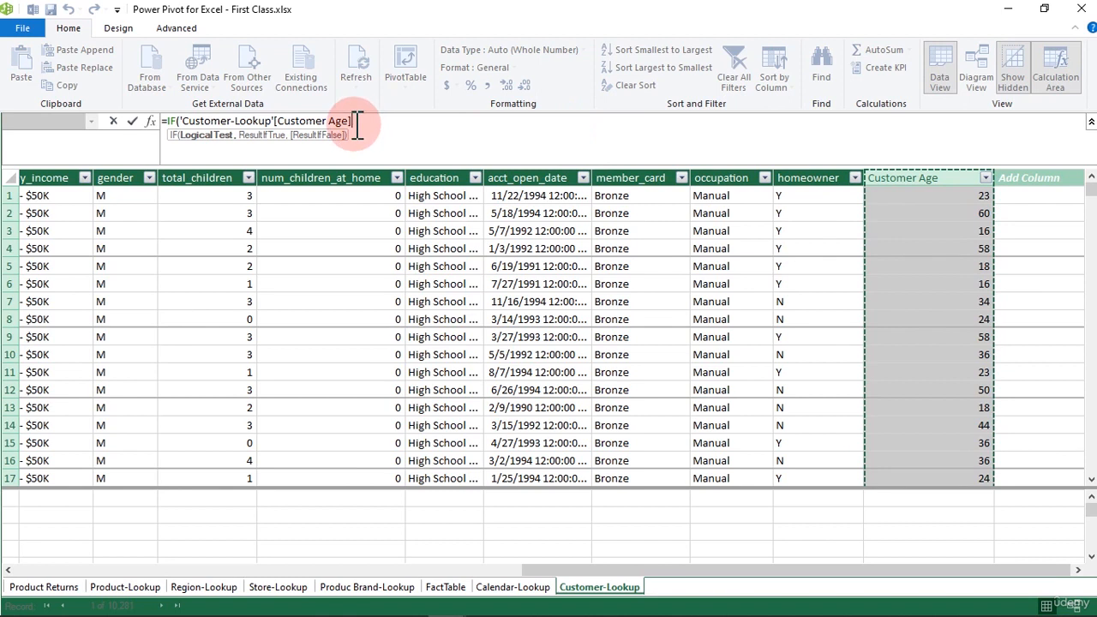
pyautogui.write('<=30')
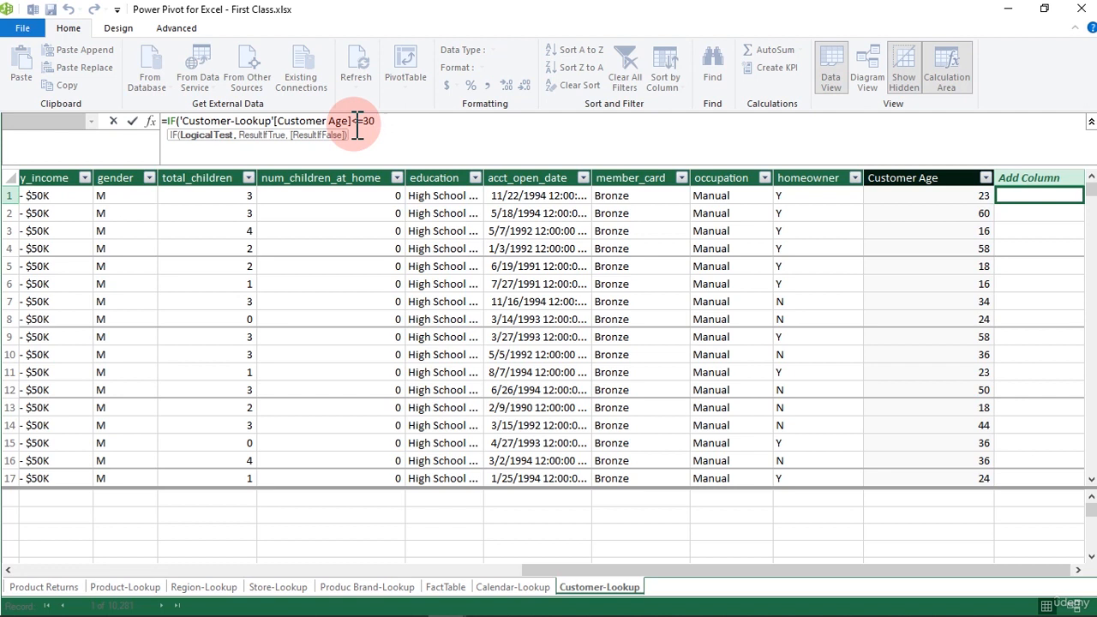
# - Add "14-30" as the value the IF returns when the age test is true
pyautogui.write(',')
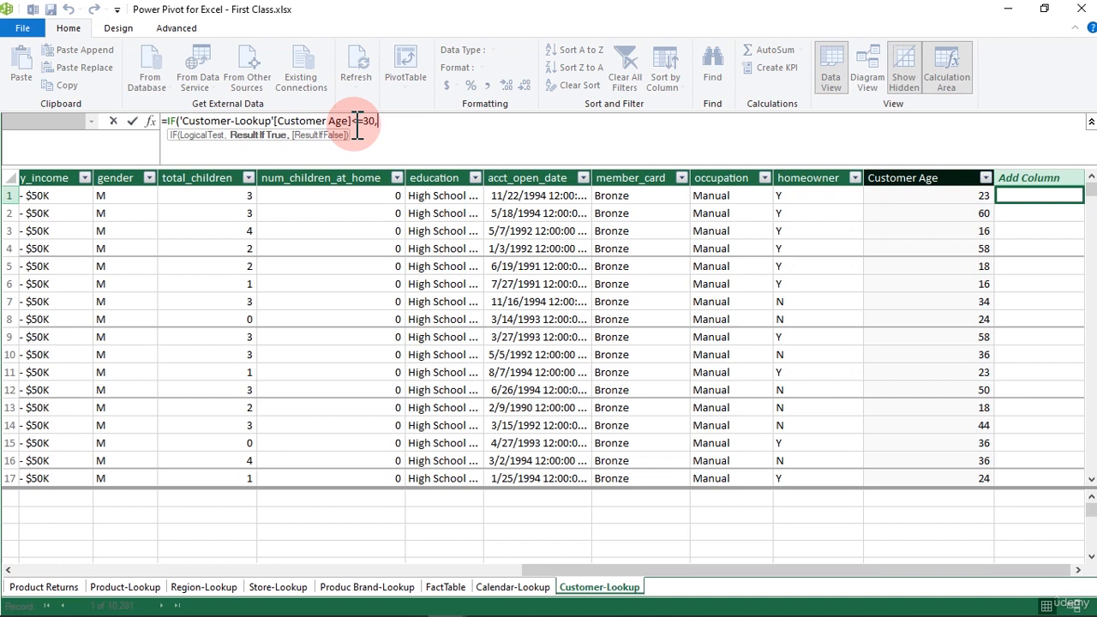
pyautogui.write('"')
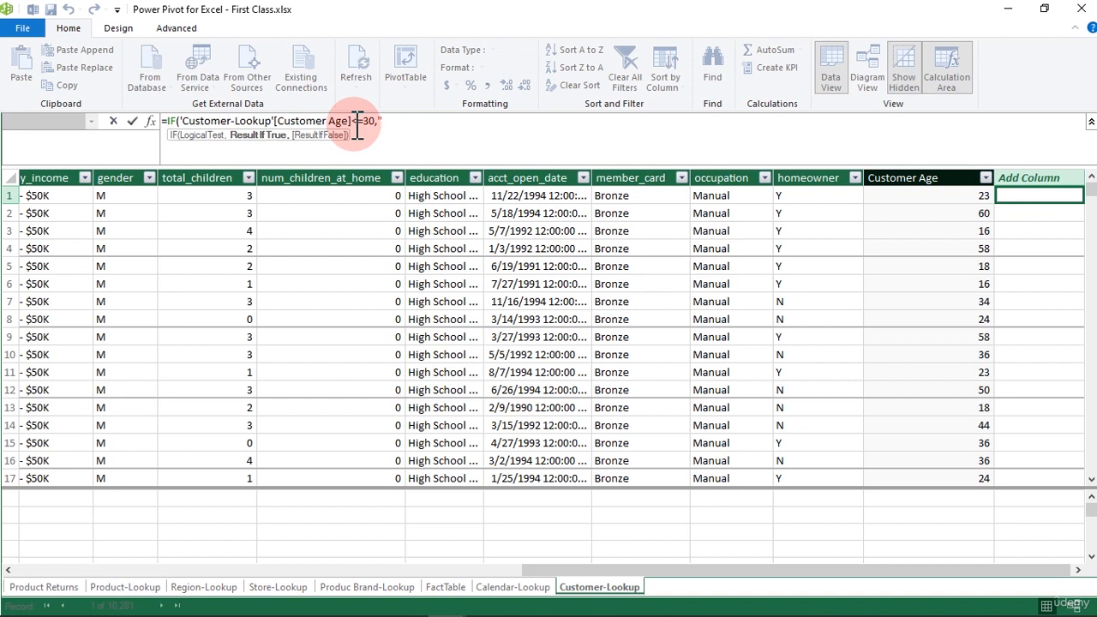
pyautogui.write('1 ')
pyautogui.write('-30"')
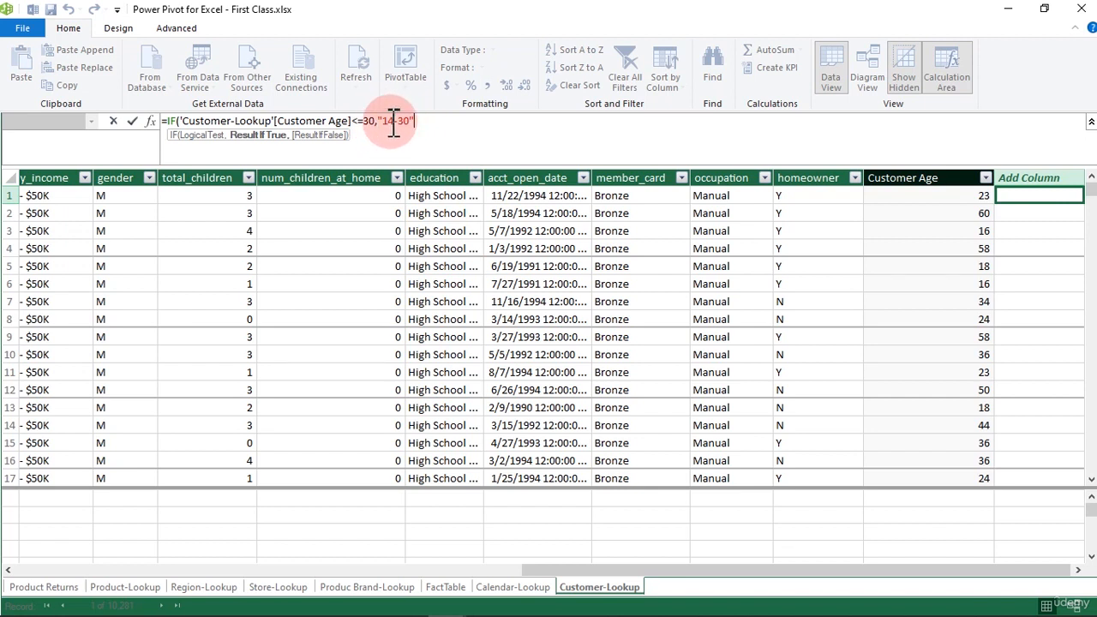
# - Change the lower bound of the true-result label to 0, giving "0-30", and begin the false-result argument
pyautogui.click(390, 121)
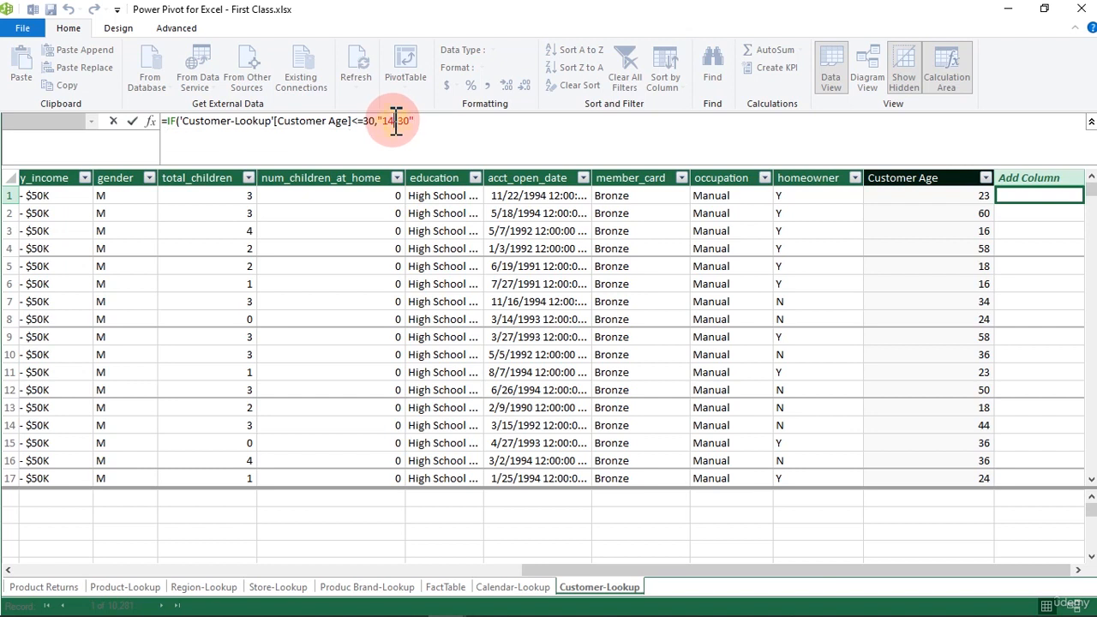
pyautogui.moveTo(390, 120); pyautogui.dragTo(388, 121)
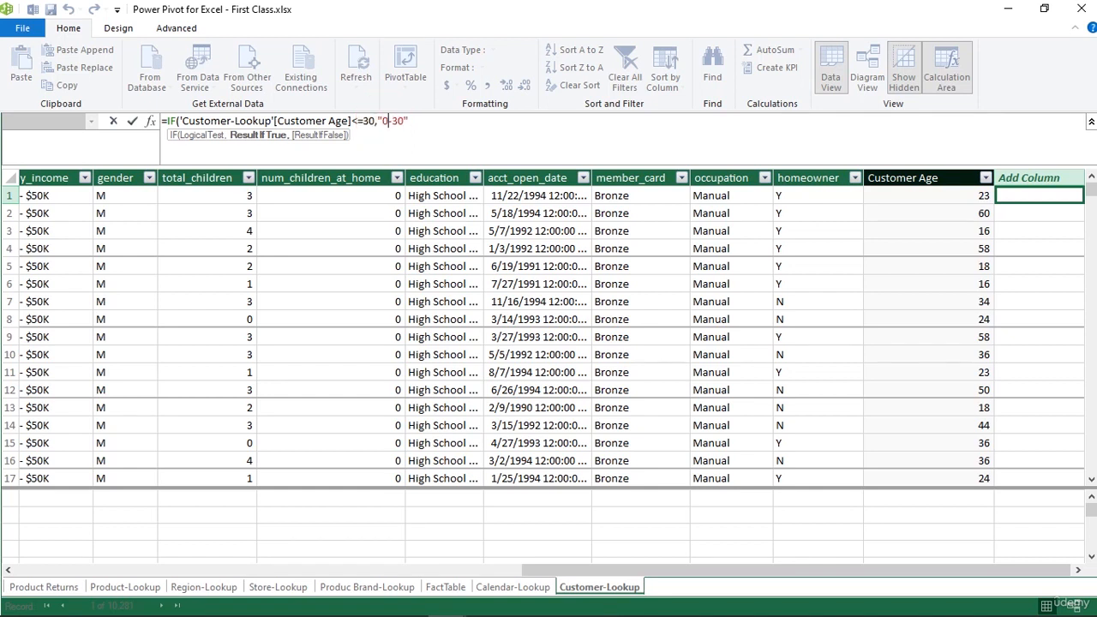
pyautogui.write('0')
pyautogui.click(424, 118)
pyautogui.write(',')
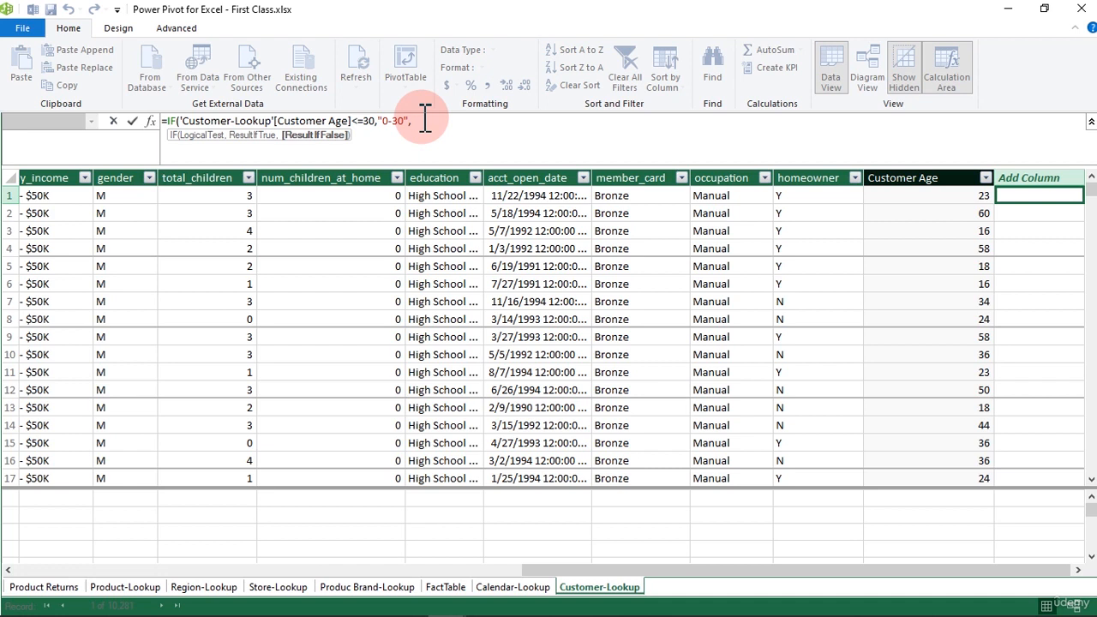
# - On a new indented line, nest a second IF testing 'Customer-Lookup'[Customer Age]<=50 as the false result
pyautogui.hotkey('alt', 'Return')
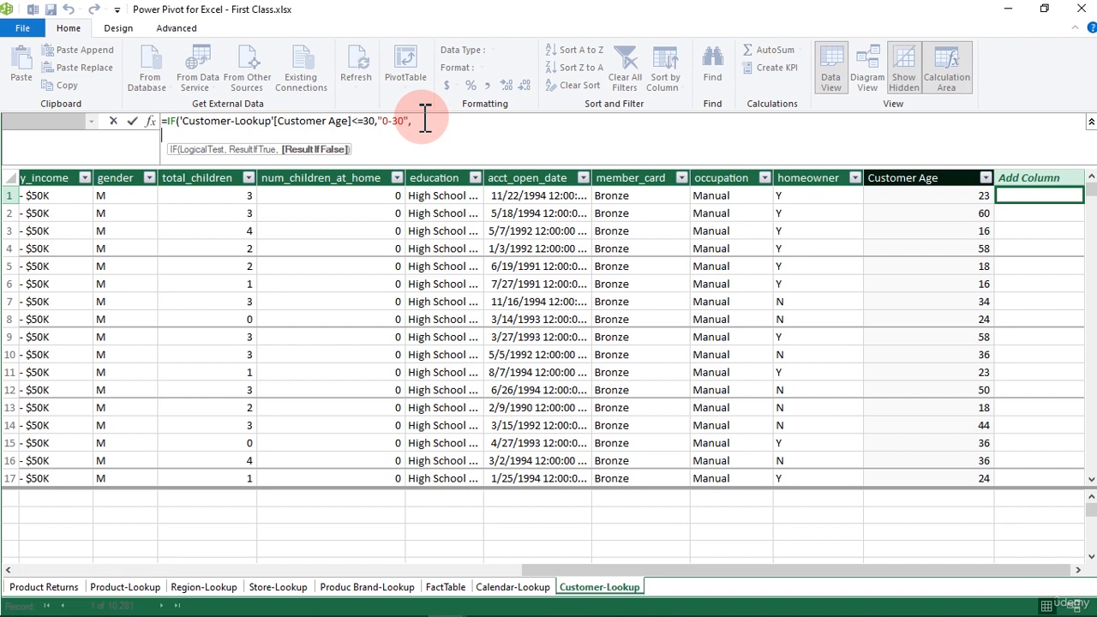
pyautogui.write('if')
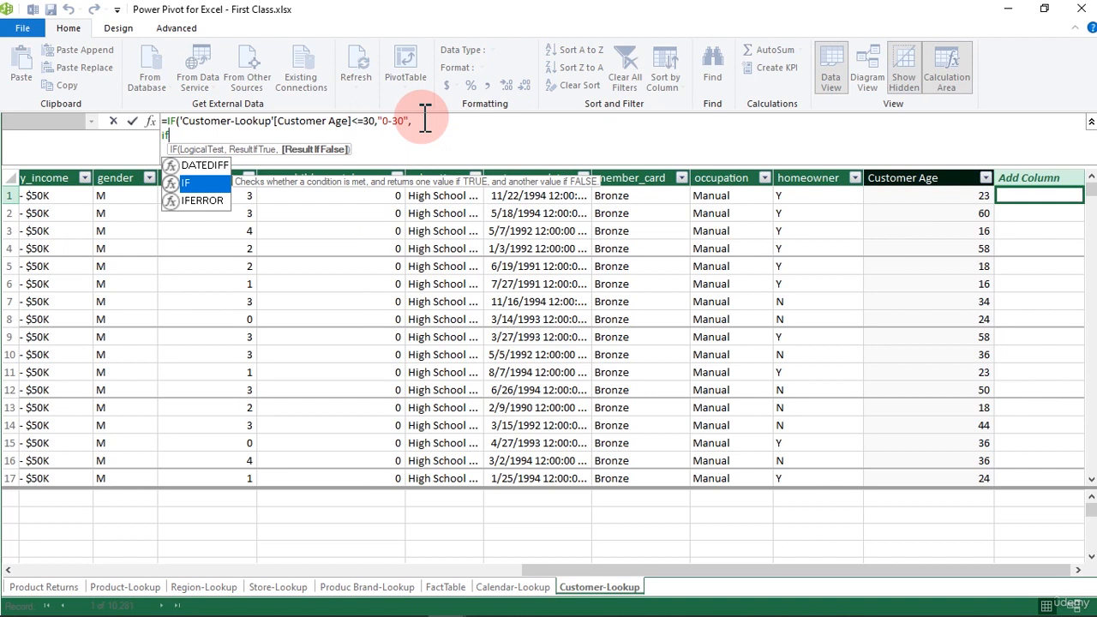
pyautogui.press('BackSpace')
pyautogui.press('BackSpace')
pyautogui.press('Tab')
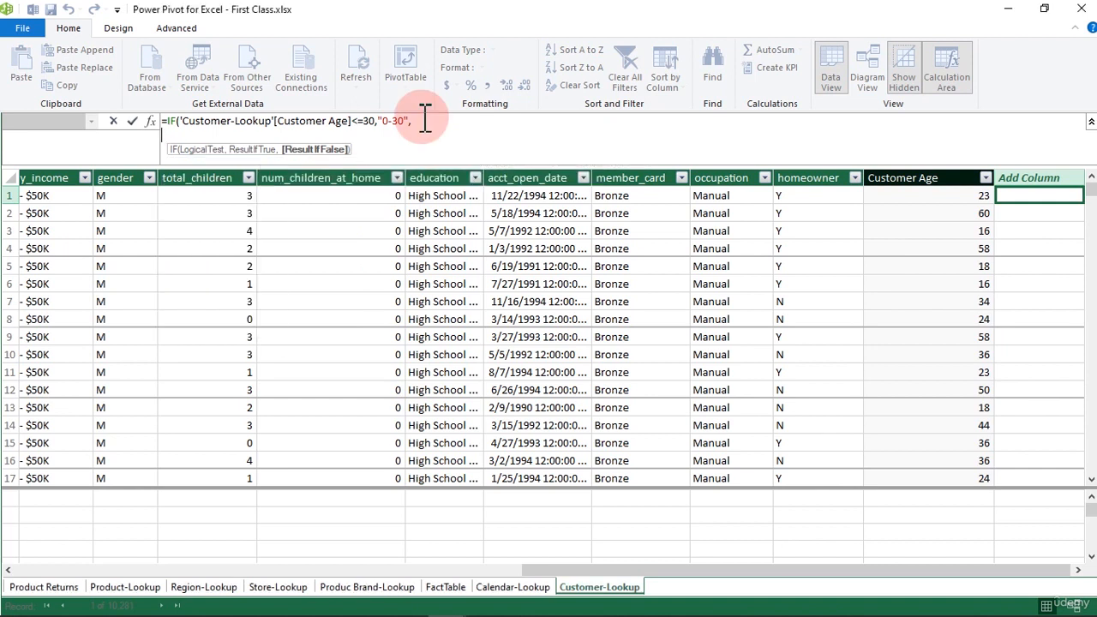
pyautogui.write('if')
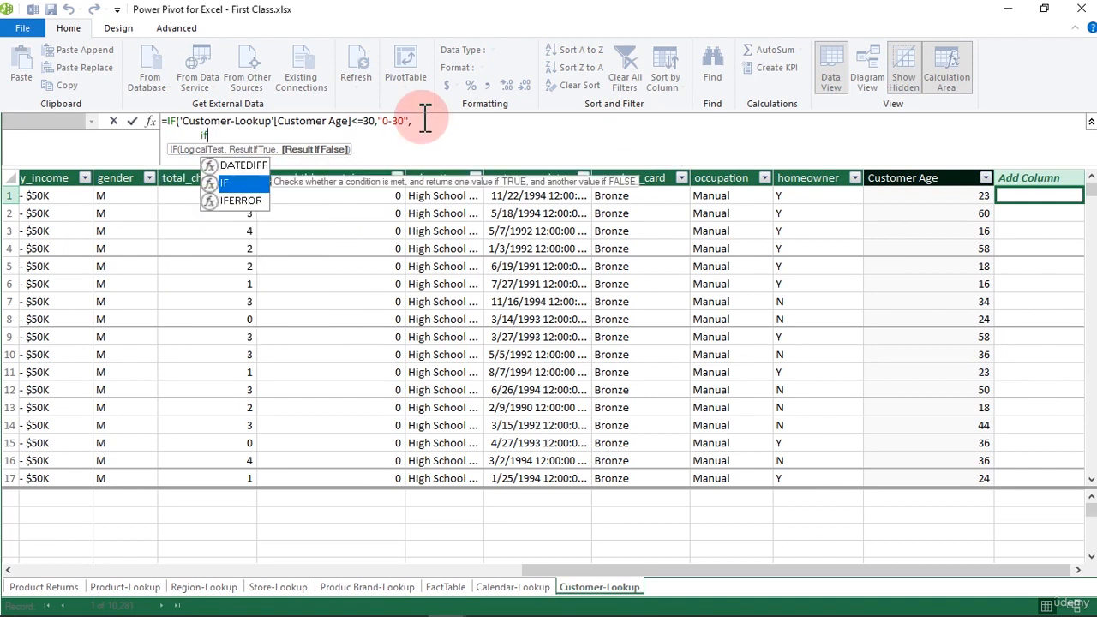
pyautogui.press('Tab')
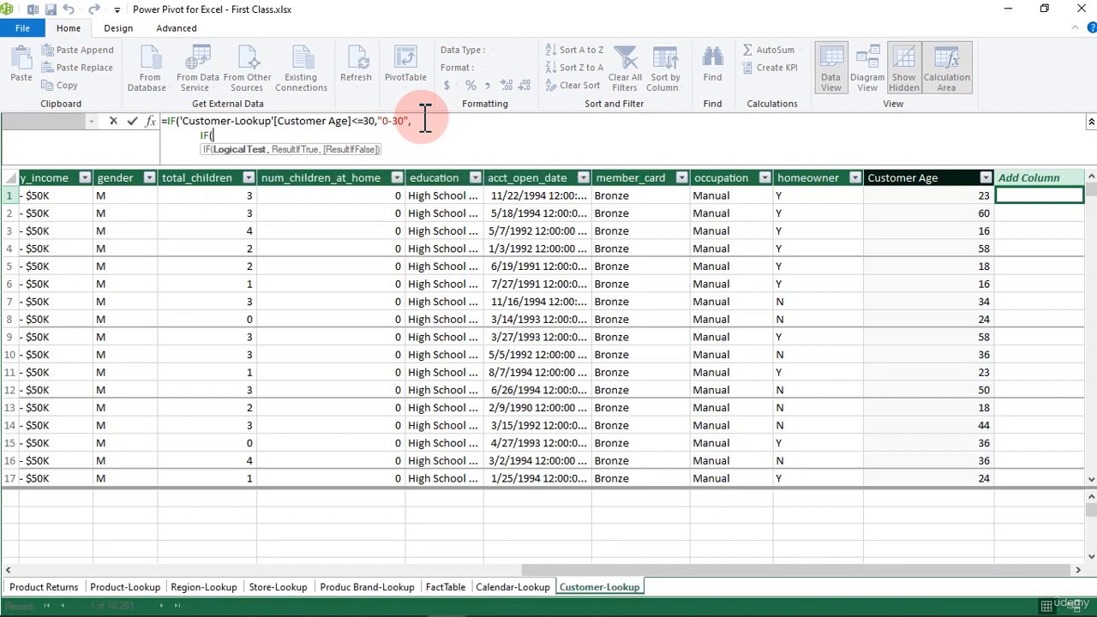
pyautogui.click(914, 176)
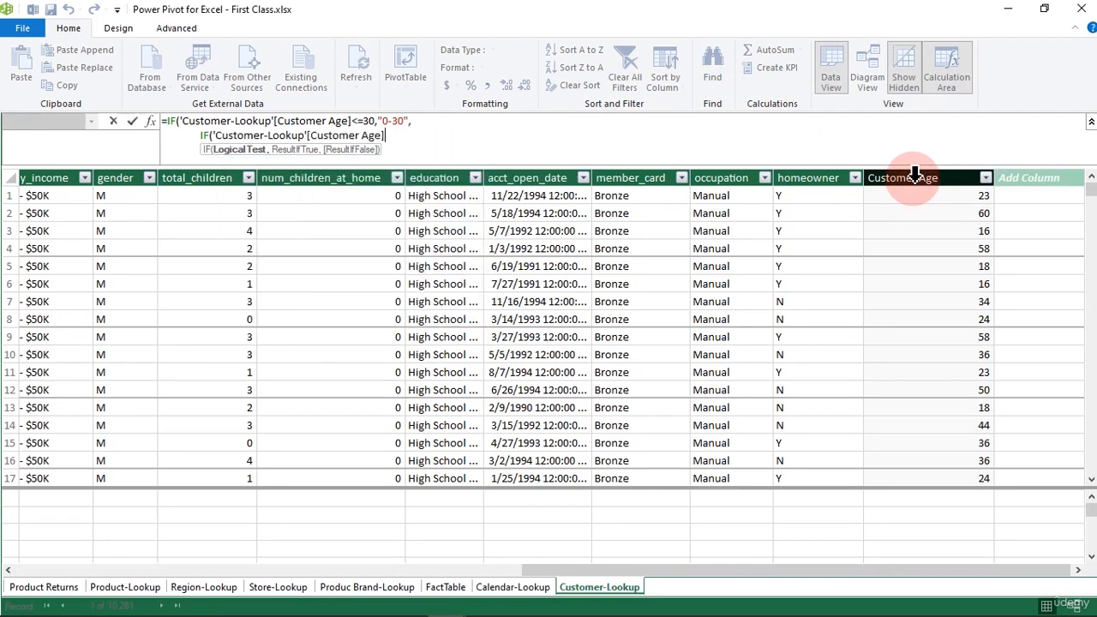
pyautogui.click(390, 144)
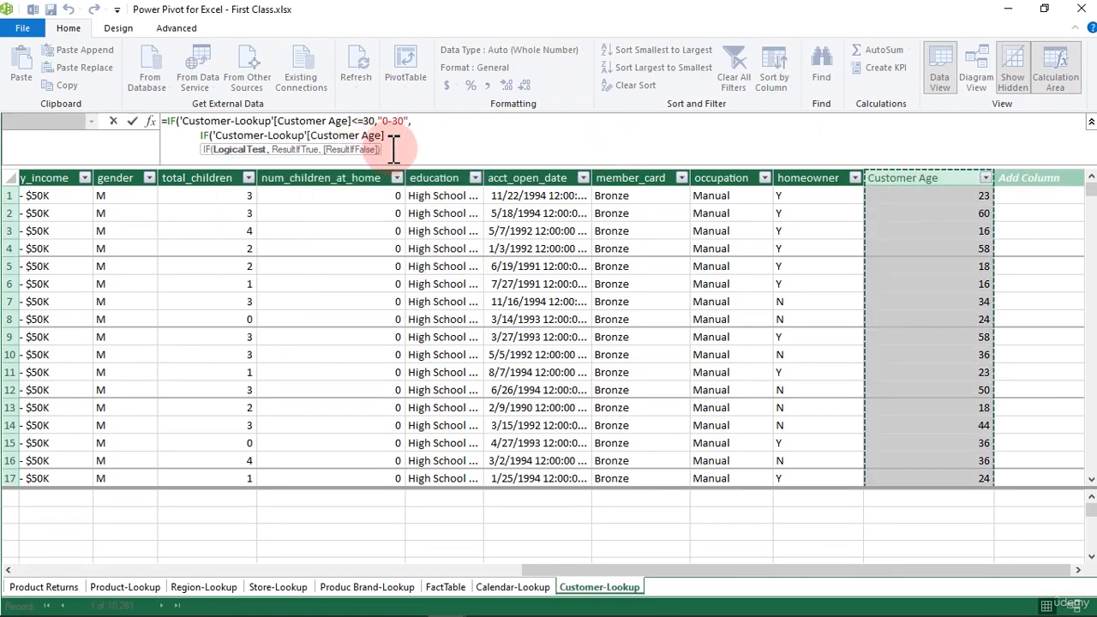
pyautogui.write('<=')
pyautogui.write('50')
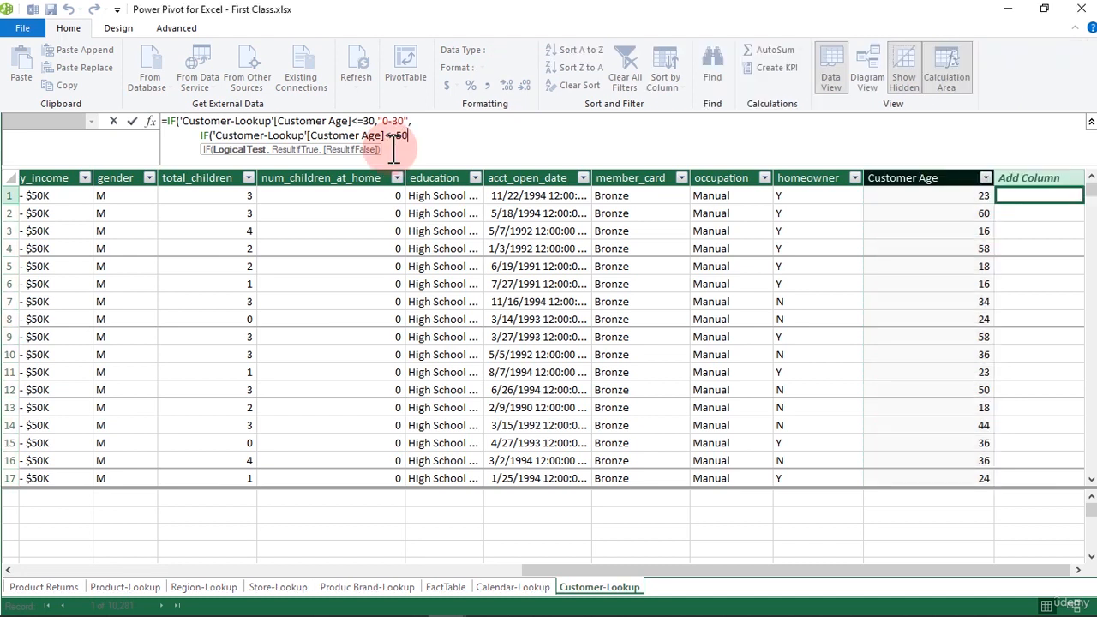
pyautogui.write(',"')
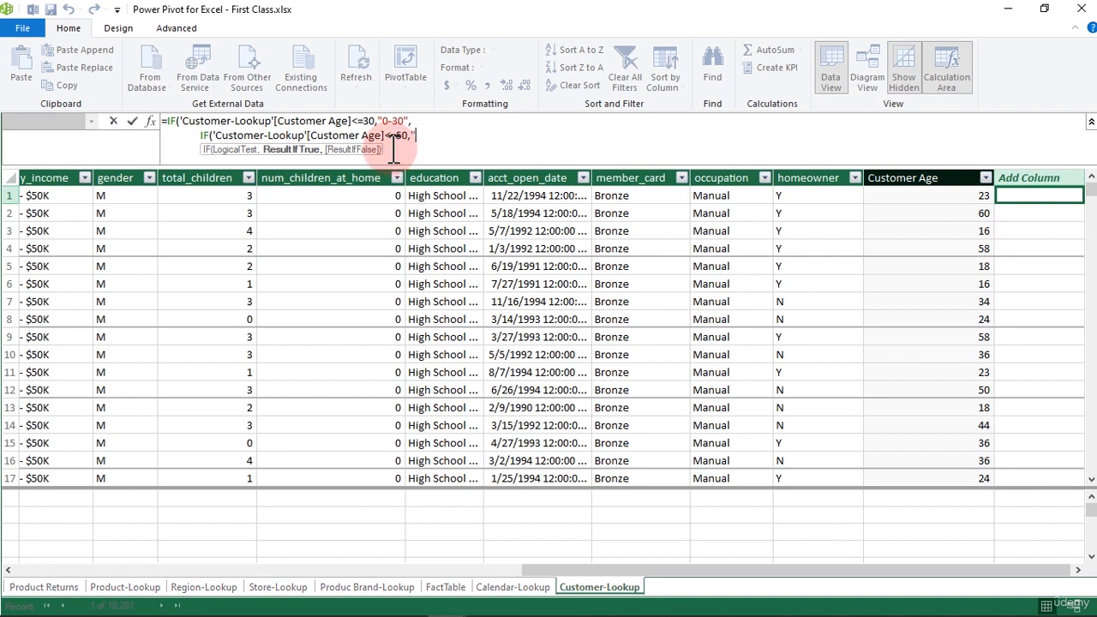
pyautogui.write('31-50",')
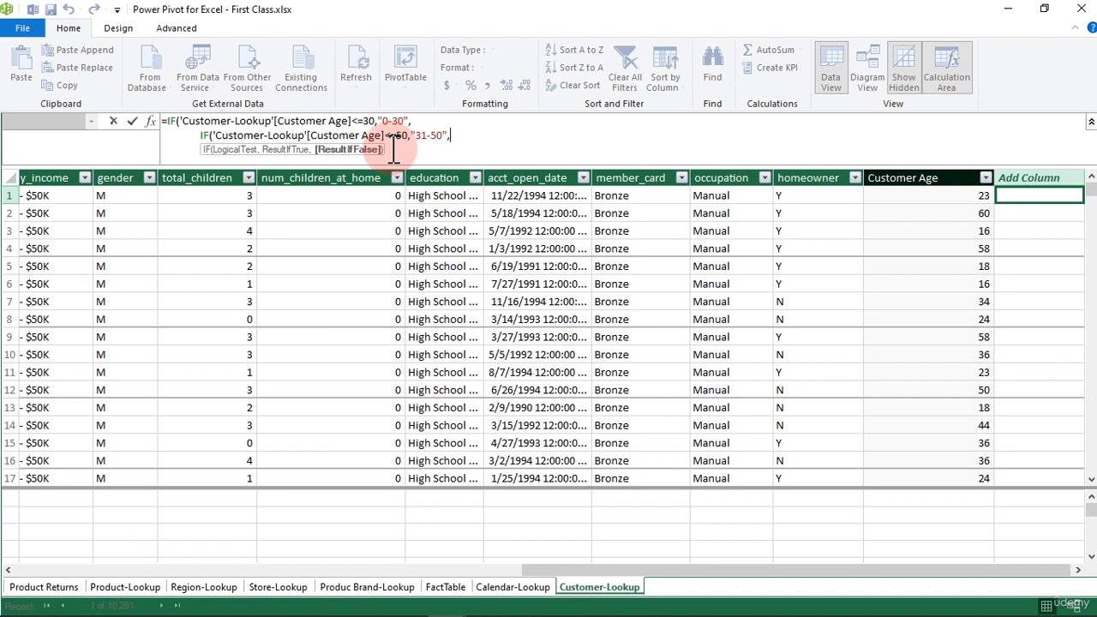
# - On a new line, enter "51+" as the nested IF's false result
pyautogui.hotkey('alt', 'Return')
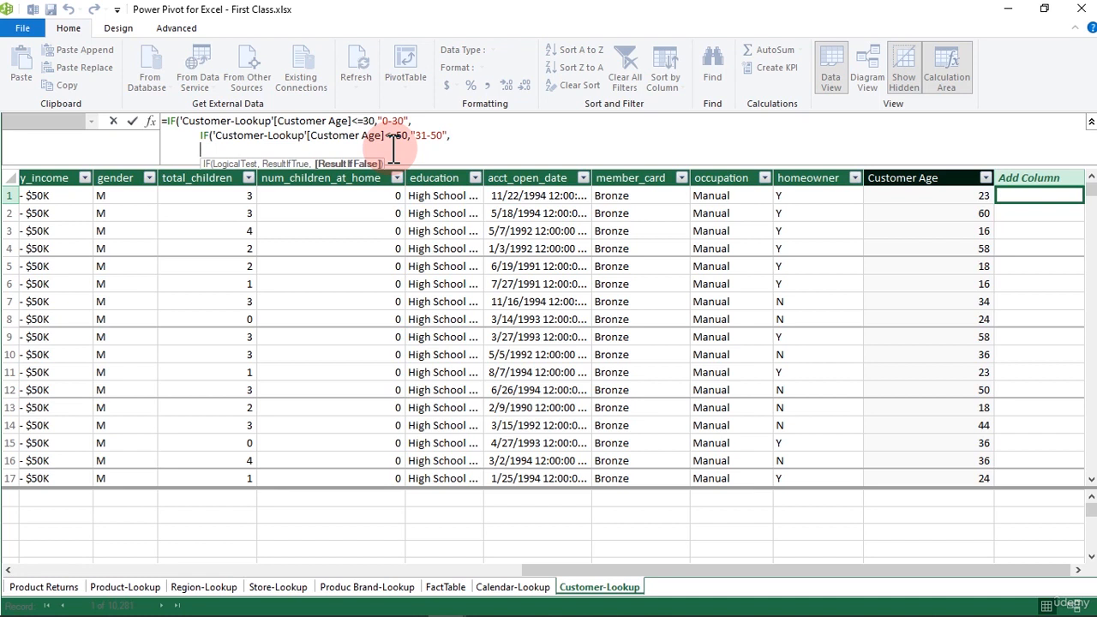
pyautogui.write('"')
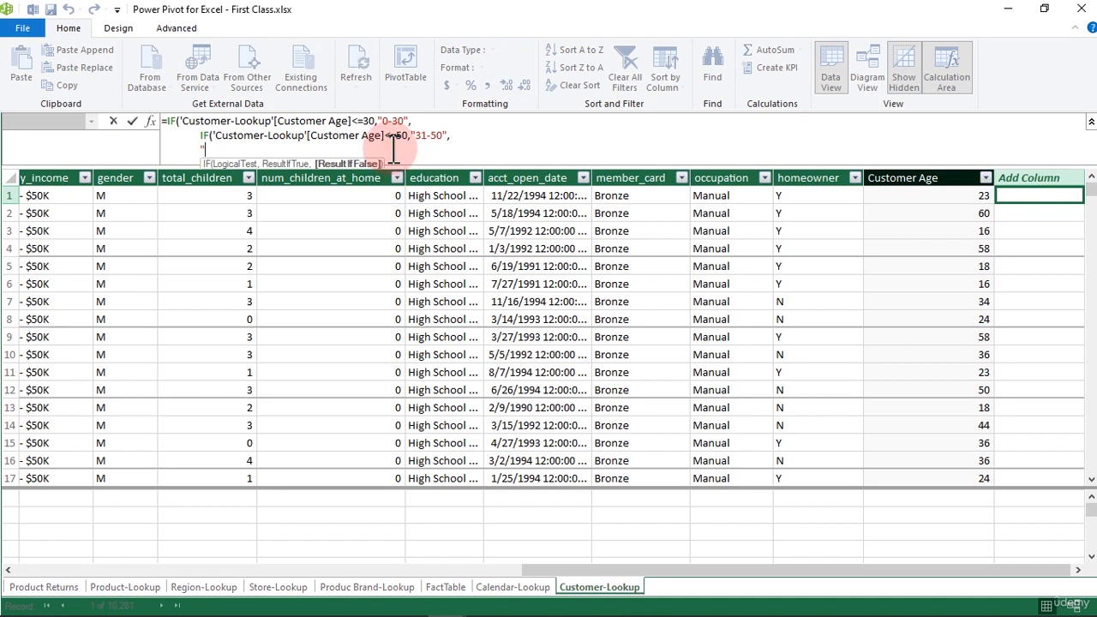
pyautogui.write('51+"')
pyautogui.press('BackSpace')
pyautogui.press('BackSpace')
pyautogui.write('plus"')
pyautogui.press('BackSpace')
pyautogui.press('BackSpace')
pyautogui.press('BackSpace')
pyautogui.press('BackSpace')
pyautogui.press('BackSpace')
pyautogui.write('+"')
# - Close both IF functions with )) on a new line, check the formula's beginning, and commit the calculated column
pyautogui.hotkey('shift', 'Return')
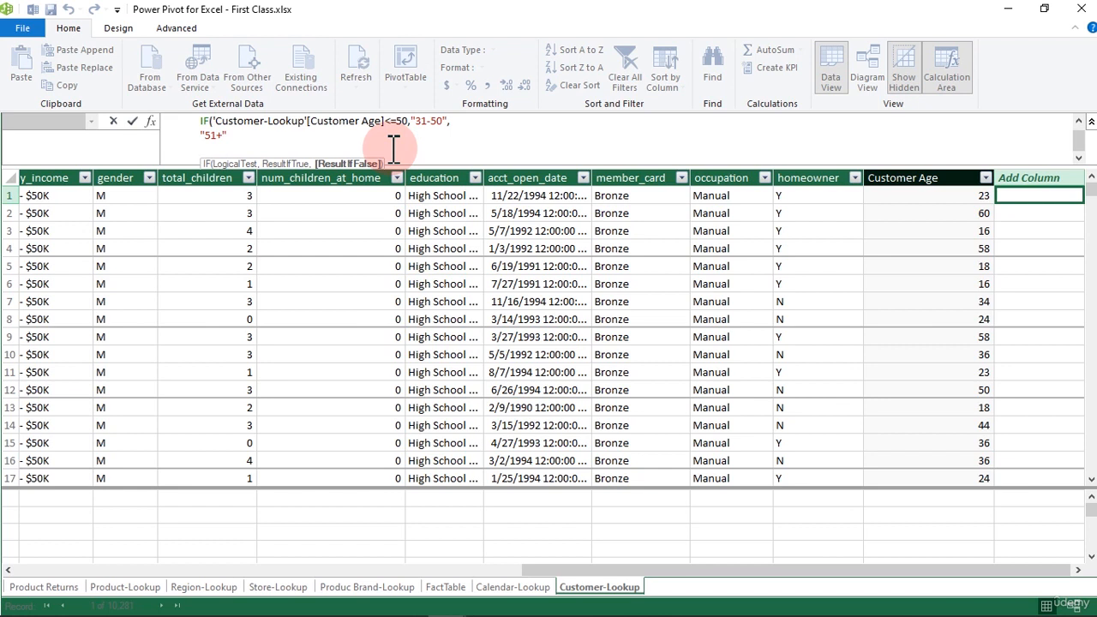
pyautogui.write(')')
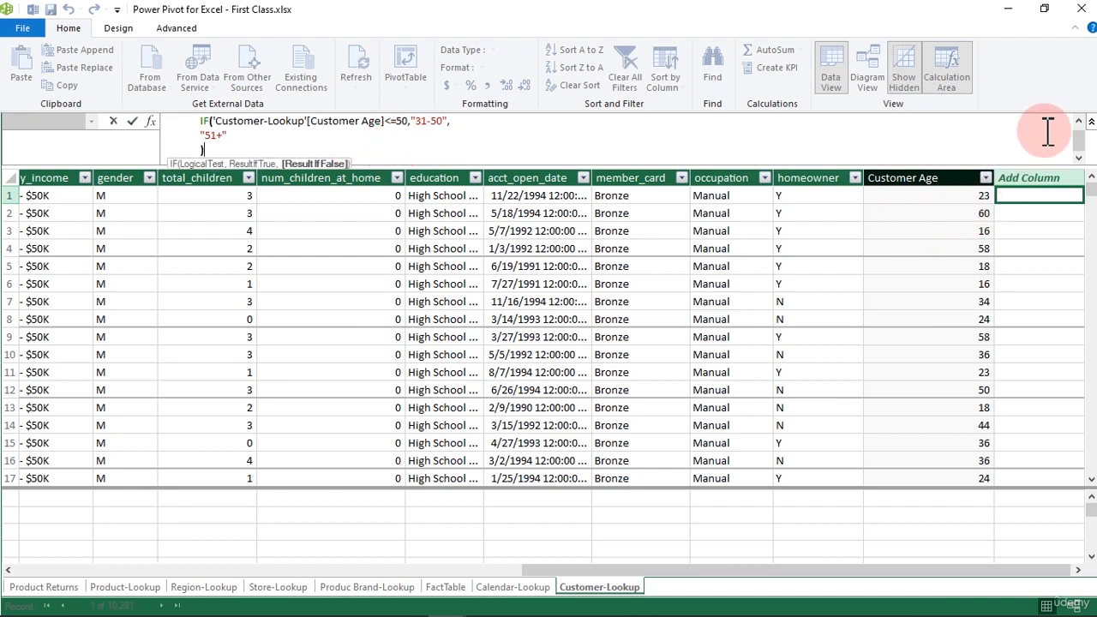
pyautogui.click(1080, 122)
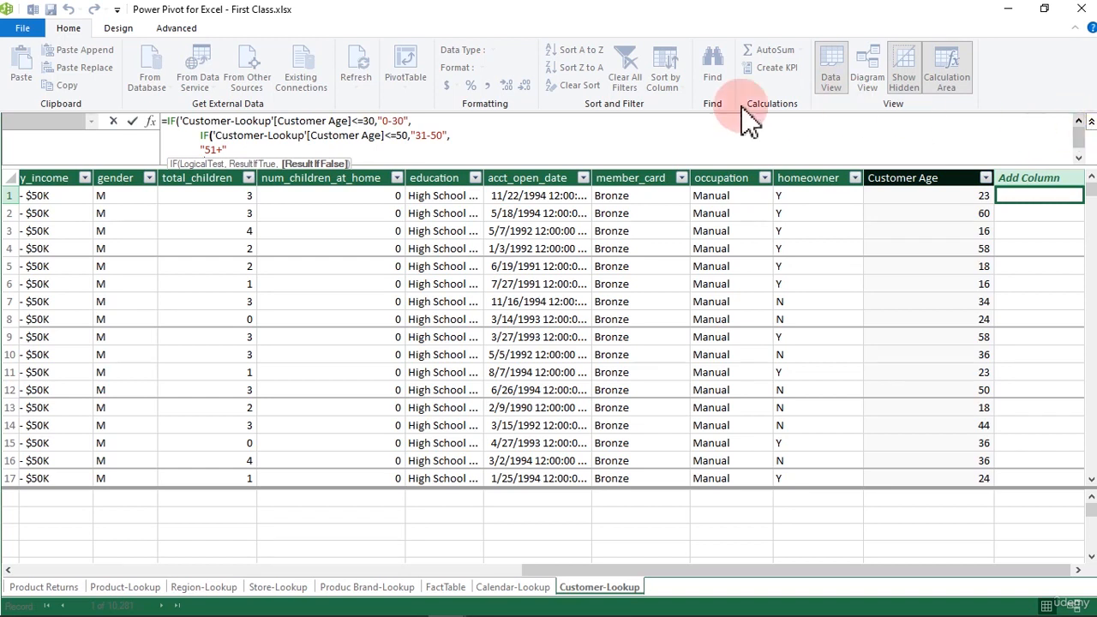
pyautogui.click(221, 128)
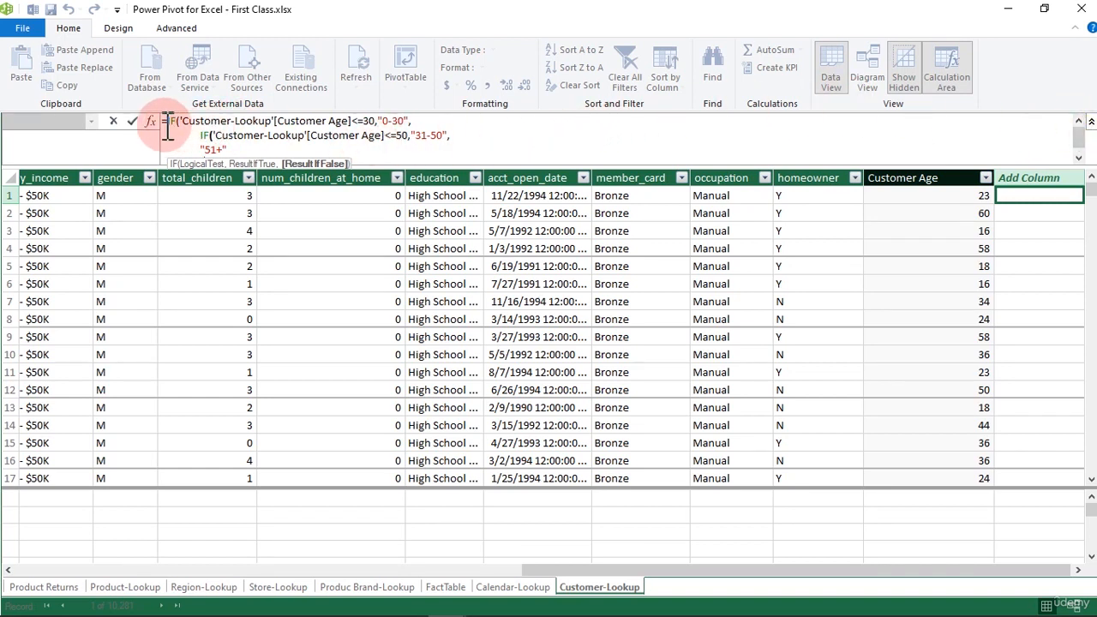
pyautogui.moveTo(163, 122); pyautogui.dragTo(380, 119)
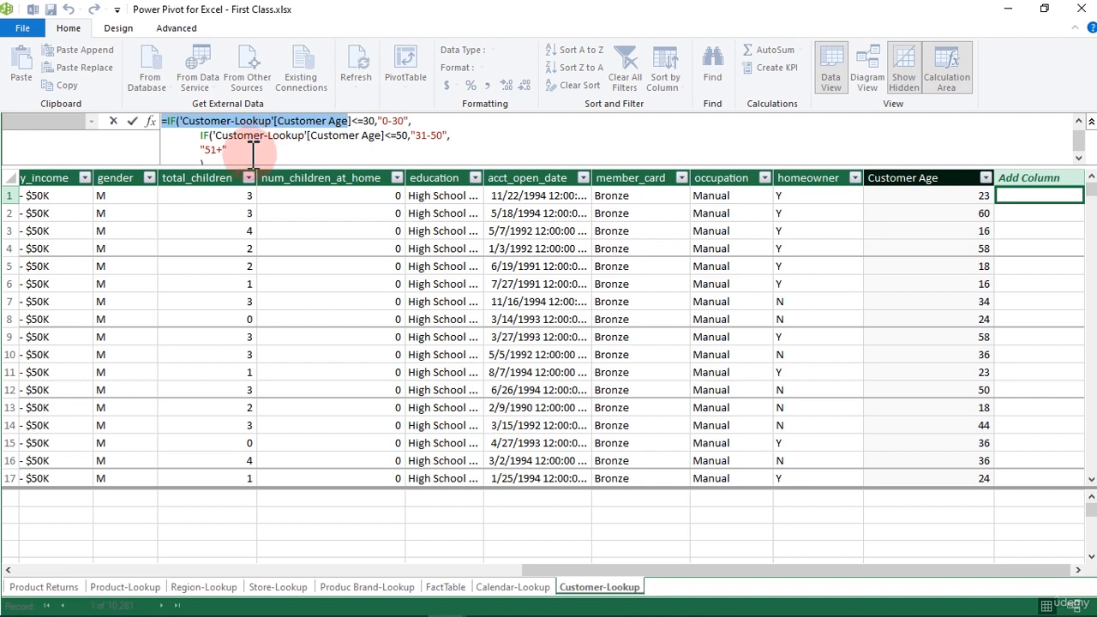
pyautogui.press('Return')
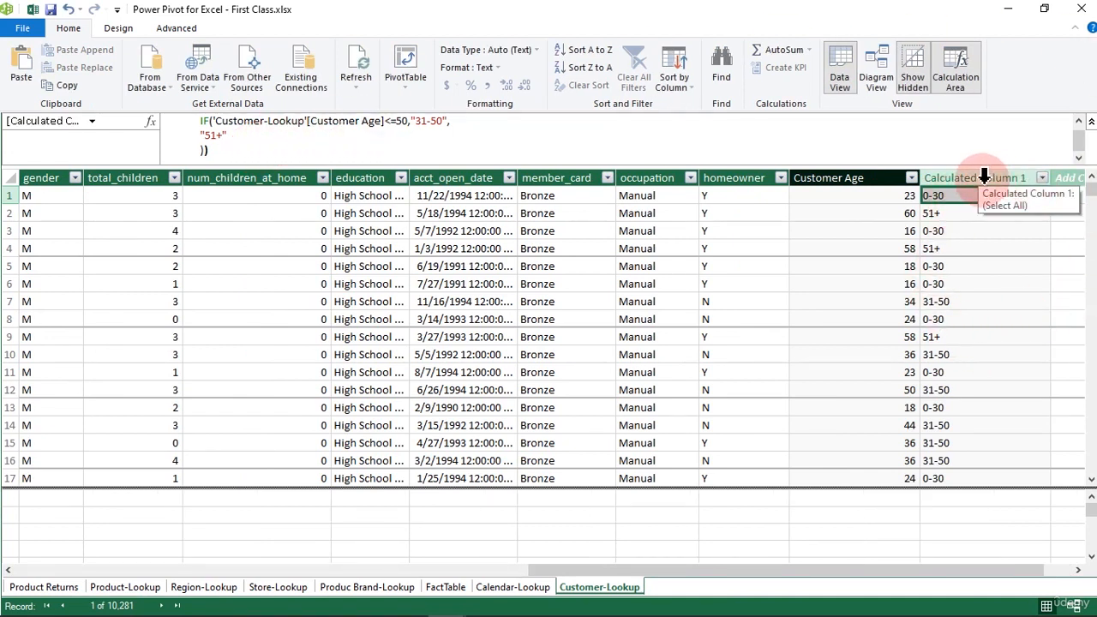
# - Rename the new calculated column, Calculated Column 1, as Age Bucket
pyautogui.click(984, 177)
pyautogui.doubleClick(983, 178)
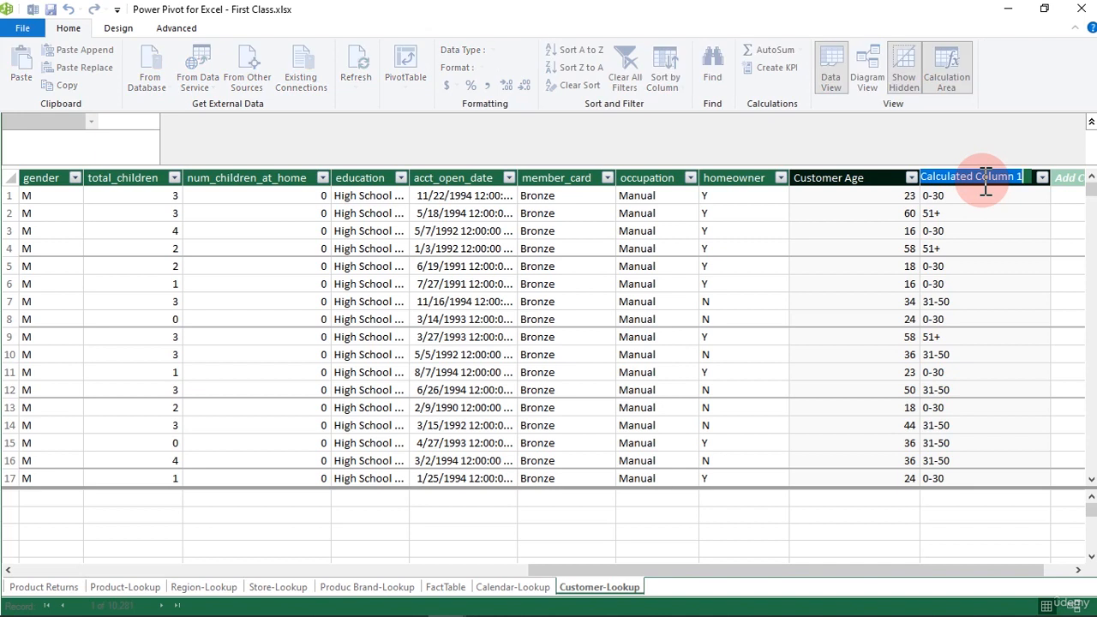
pyautogui.write('Age B')
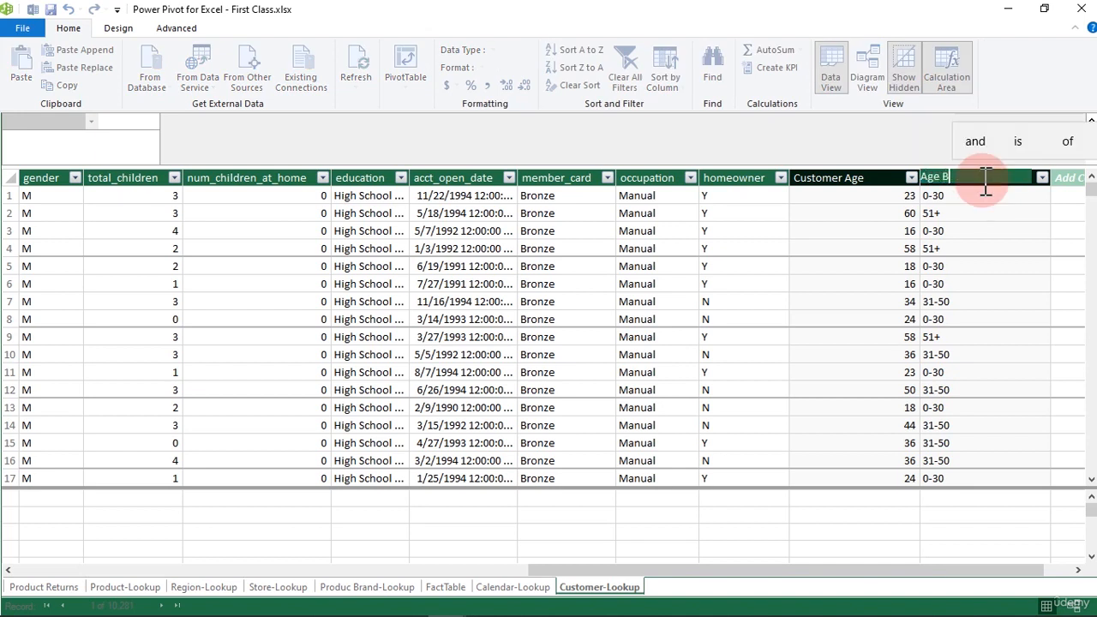
pyautogui.write('ucket')
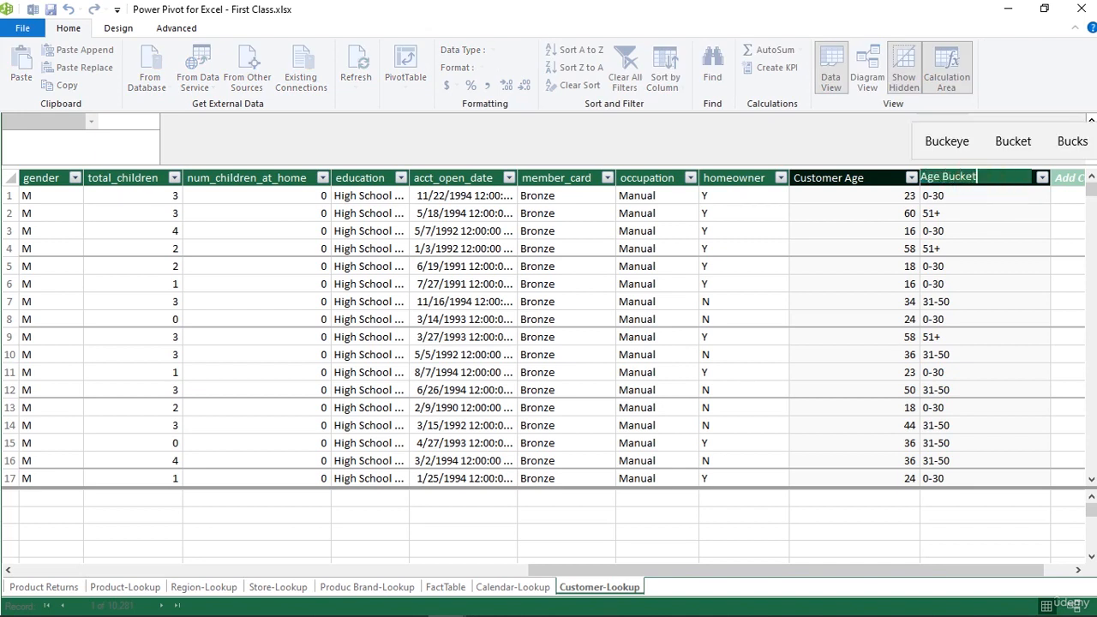
pyautogui.press('Return')
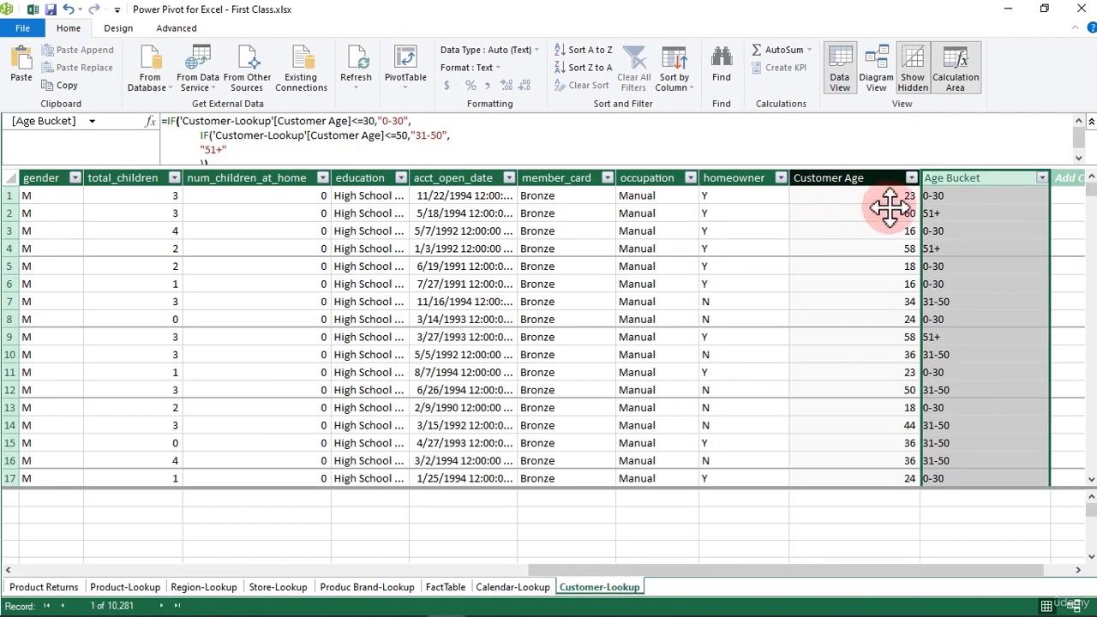
# - Filter the Age Bucket column to only the 51+ group
pyautogui.click(1042, 177)
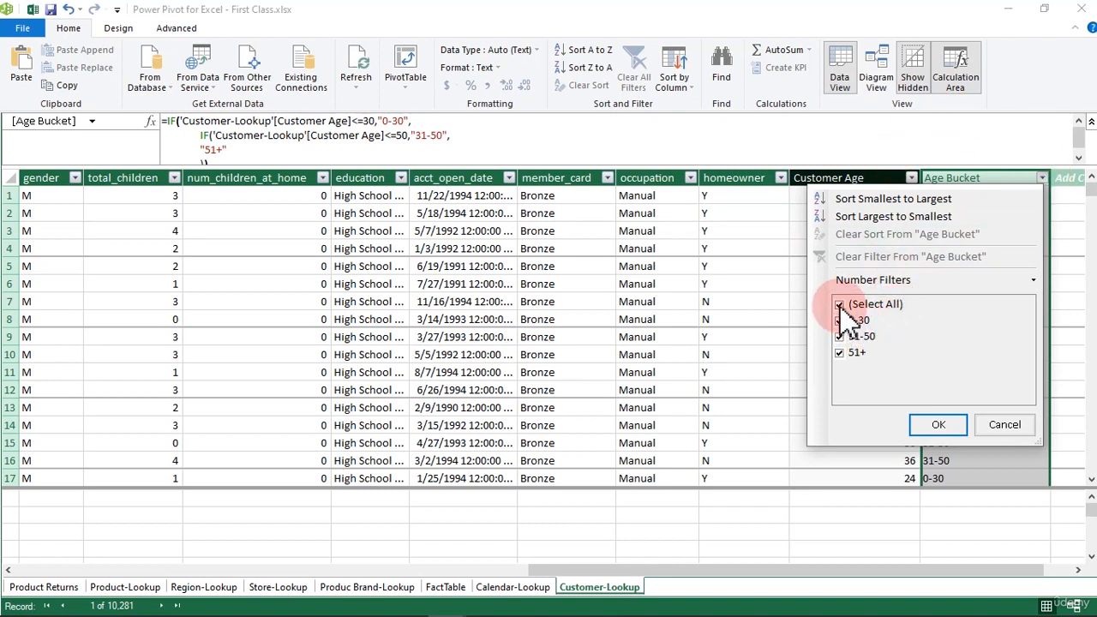
pyautogui.click(841, 353)
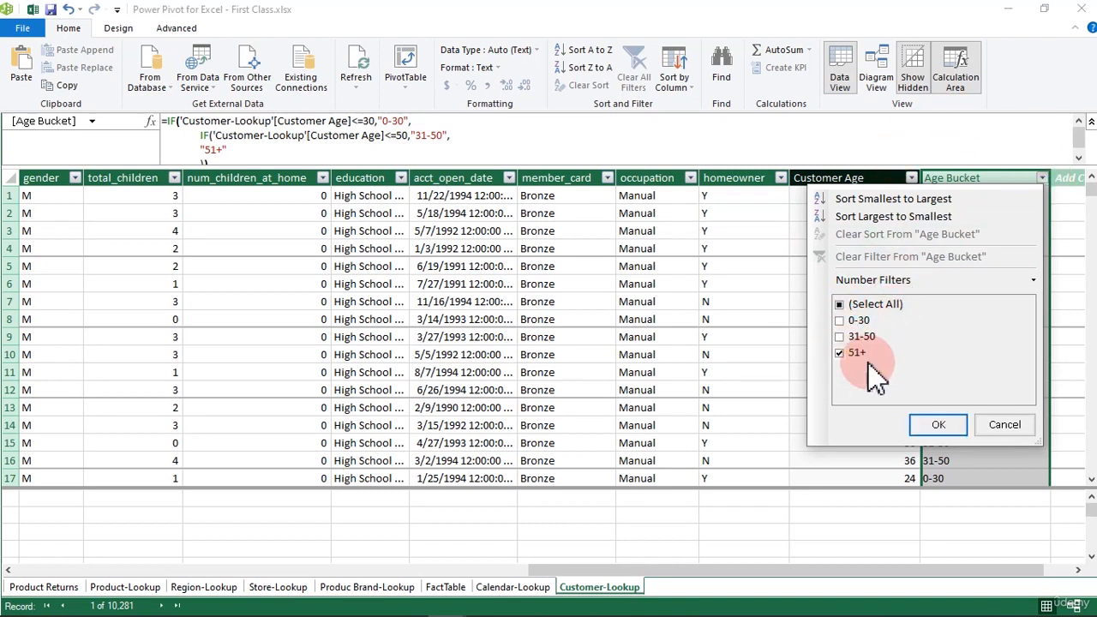
pyautogui.click(939, 424)
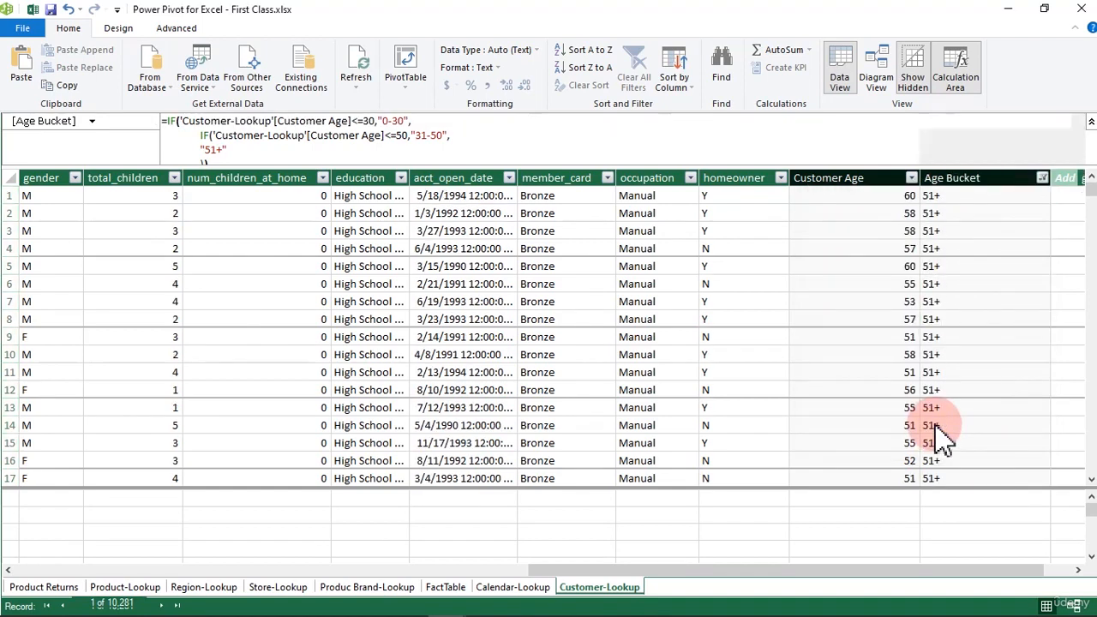
# - Examine the full list of Customer Age filter values without changing it, and clear the filter from Age Bucket
pyautogui.click(914, 179)
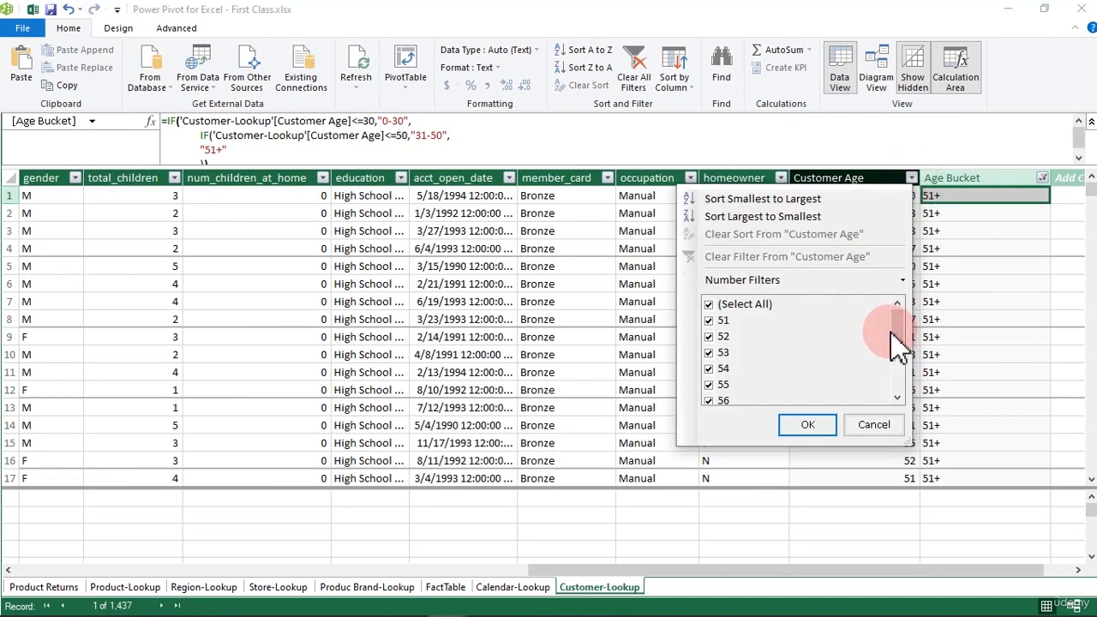
pyautogui.click(722, 338)
pyautogui.moveTo(898, 331); pyautogui.dragTo(898, 380)
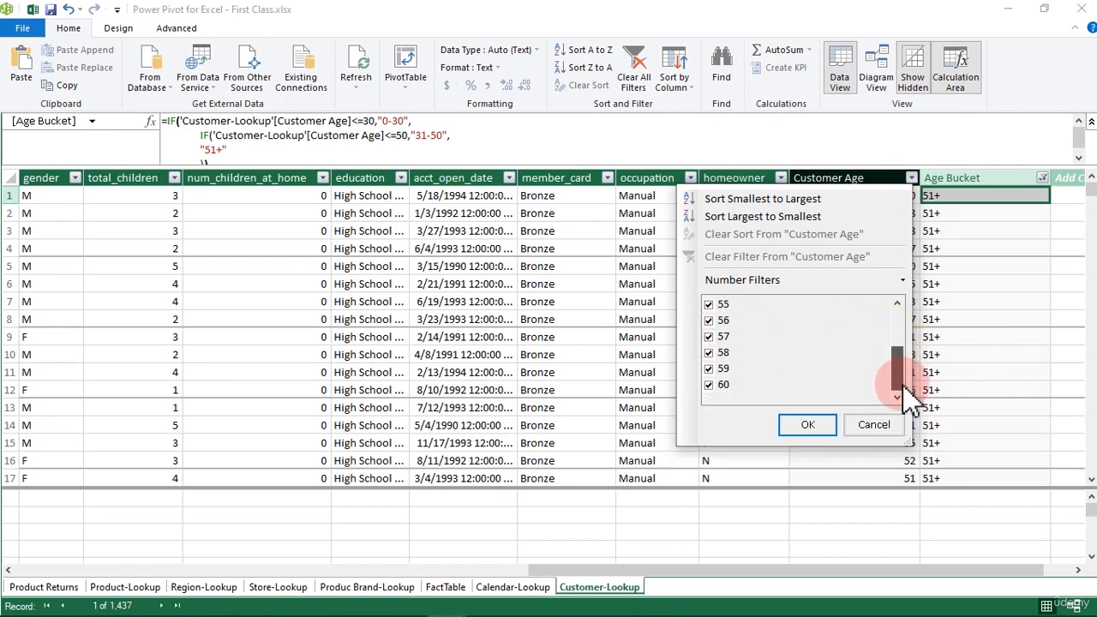
pyautogui.click(872, 425)
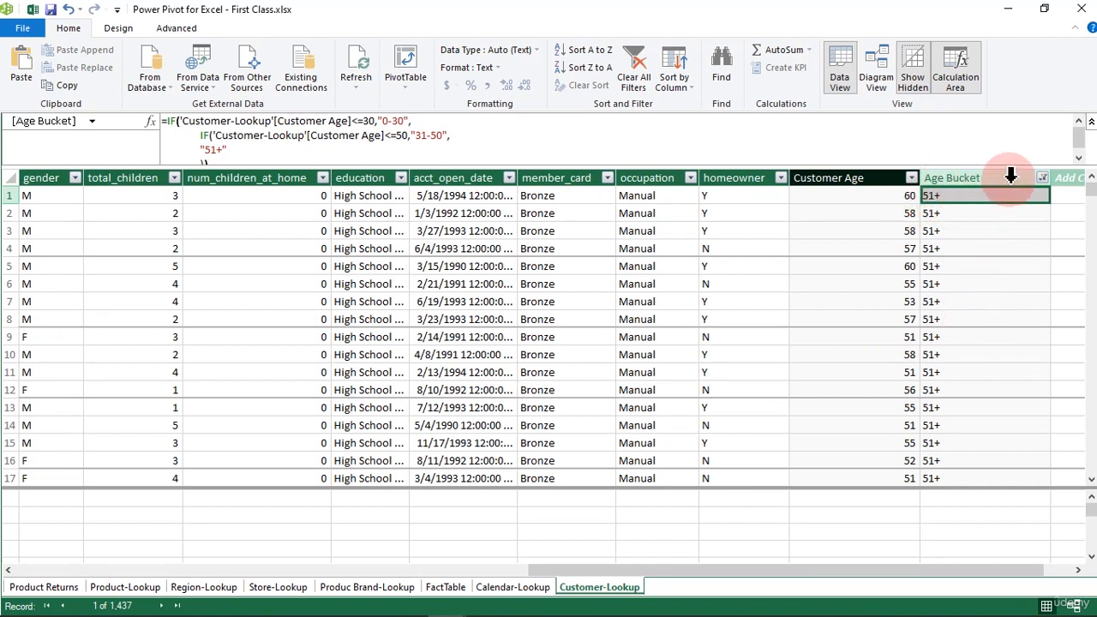
pyautogui.click(1043, 179)
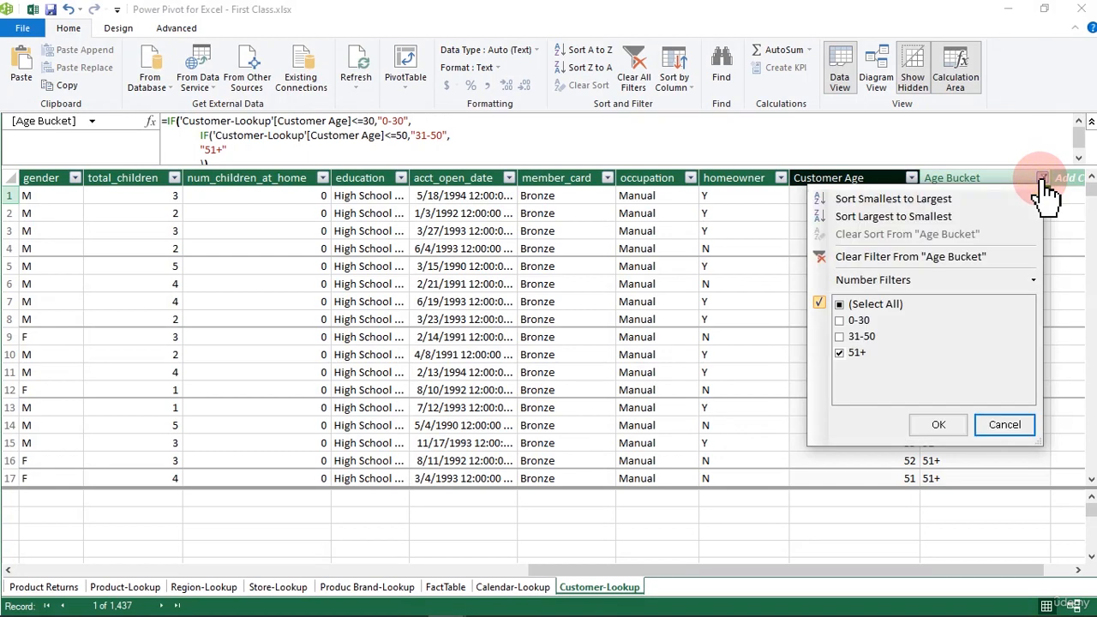
pyautogui.click(900, 257)
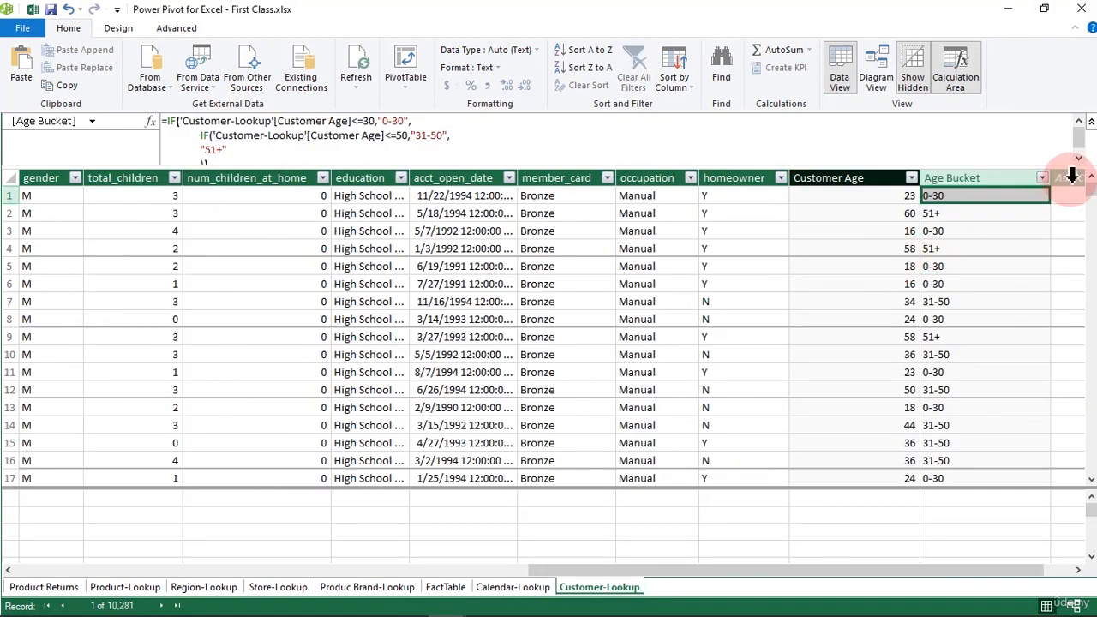